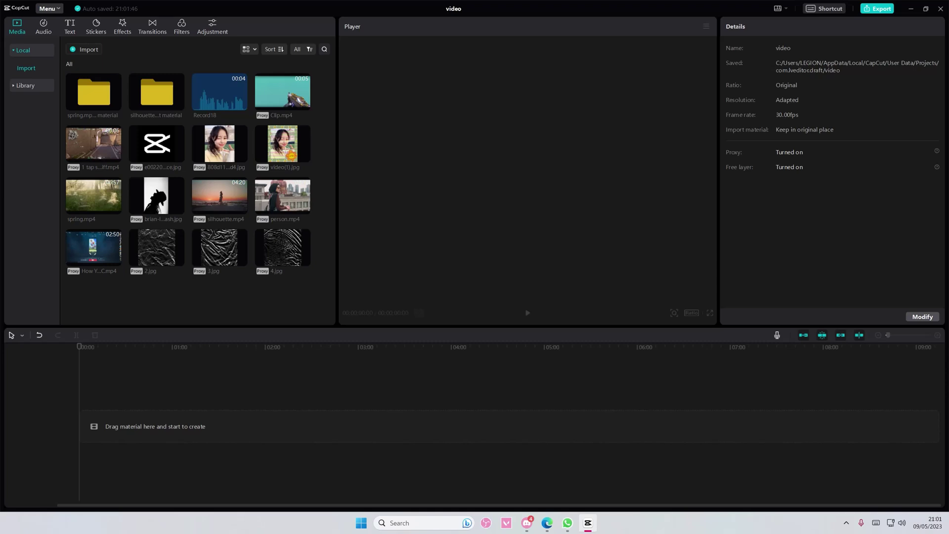
- Add the Valorant 'How You Can' green screen clip to the timeline, muting then unmuting its audio
left_click(116, 260)
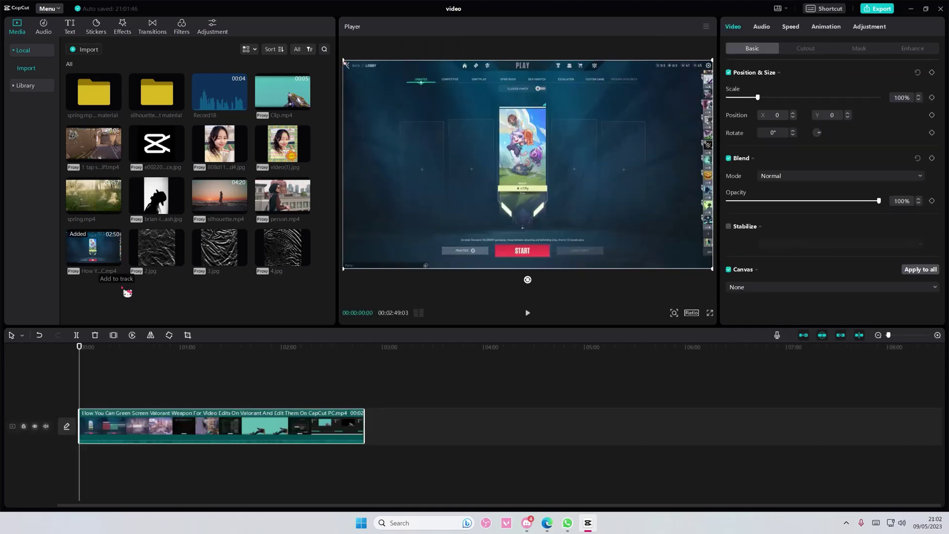
left_click(45, 426)
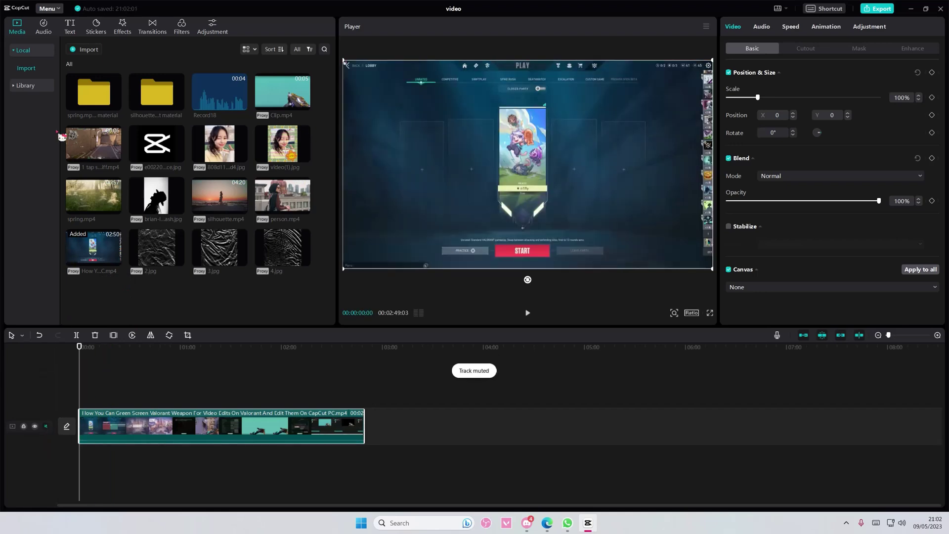
left_click(46, 426)
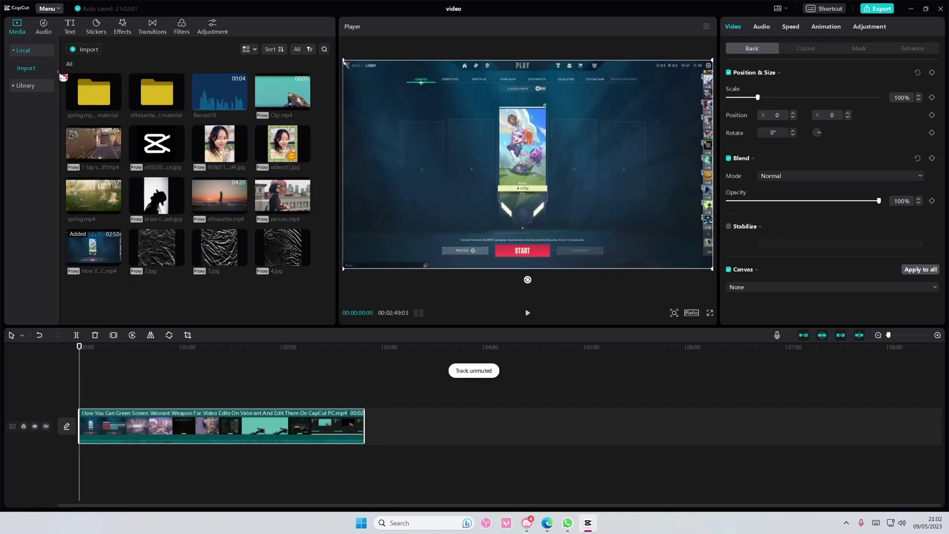
- Create auto captions from the clip's speech with English as the language
left_click(73, 33)
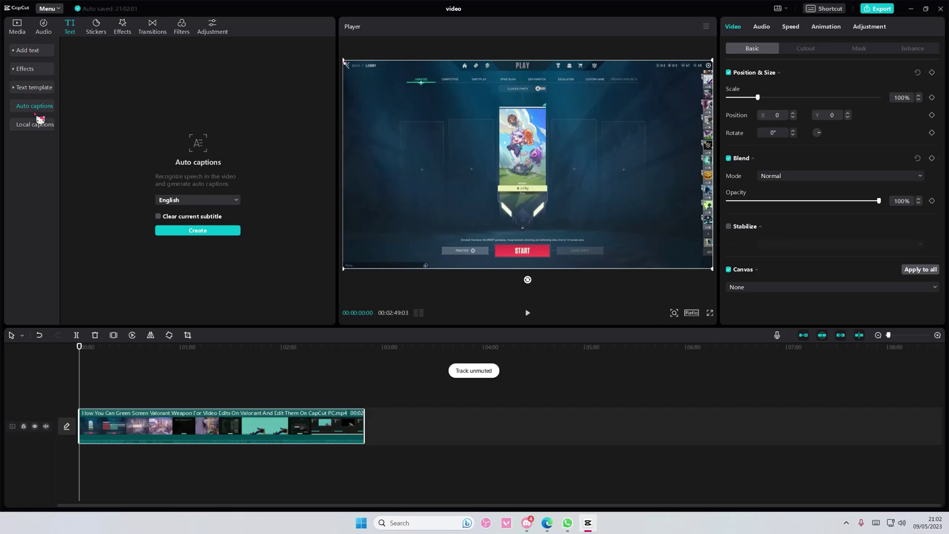
left_click(185, 200)
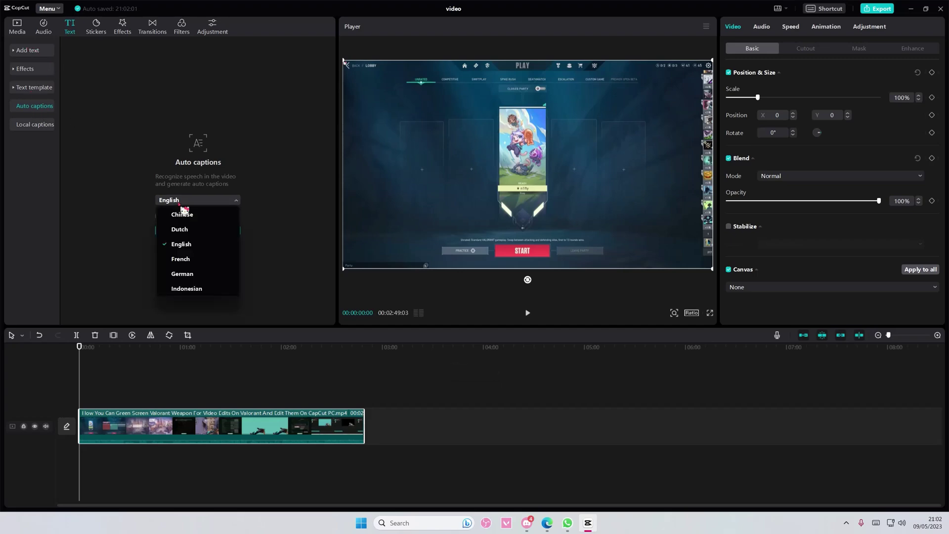
left_click(190, 231)
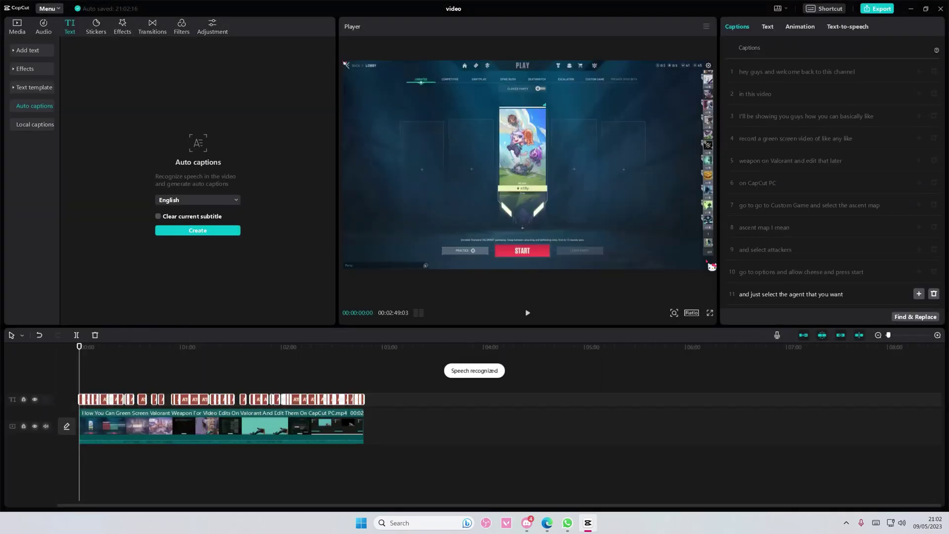
- Check the caption style settings, then edit caption 1, 'hey guys and welcome back to this channel'
left_click(768, 28)
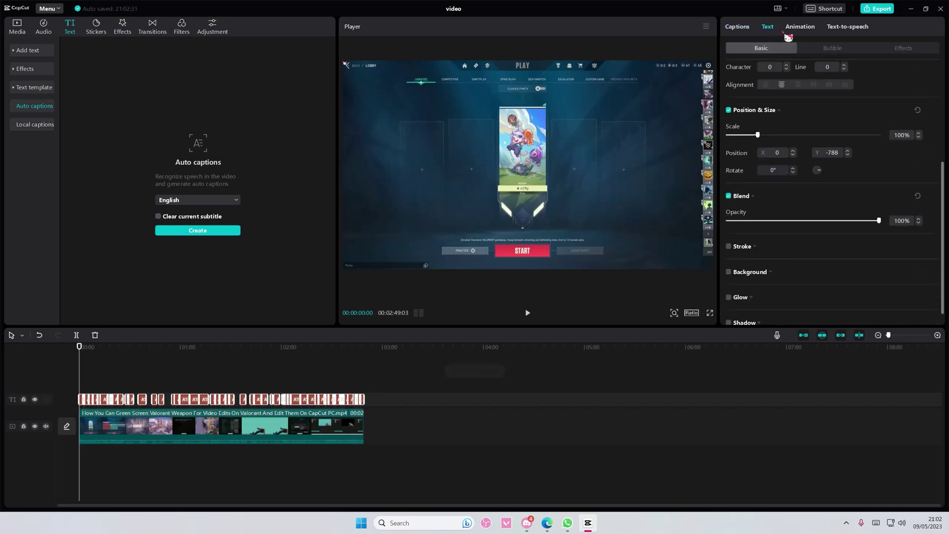
left_click(738, 30)
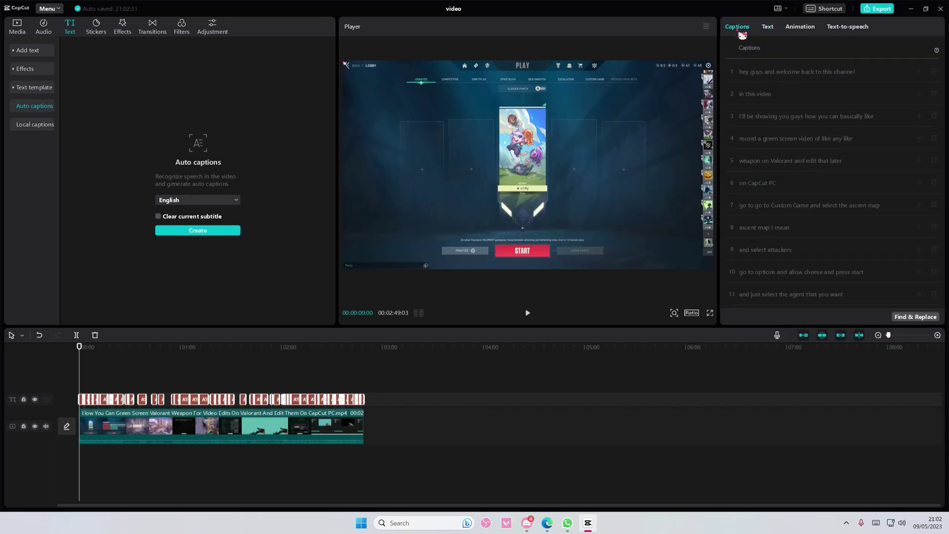
left_click(771, 29)
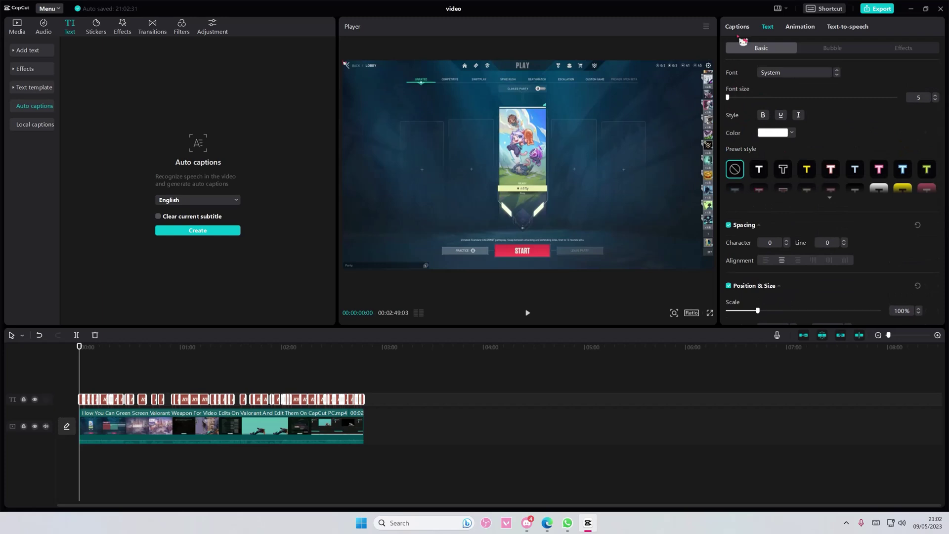
left_click(739, 25)
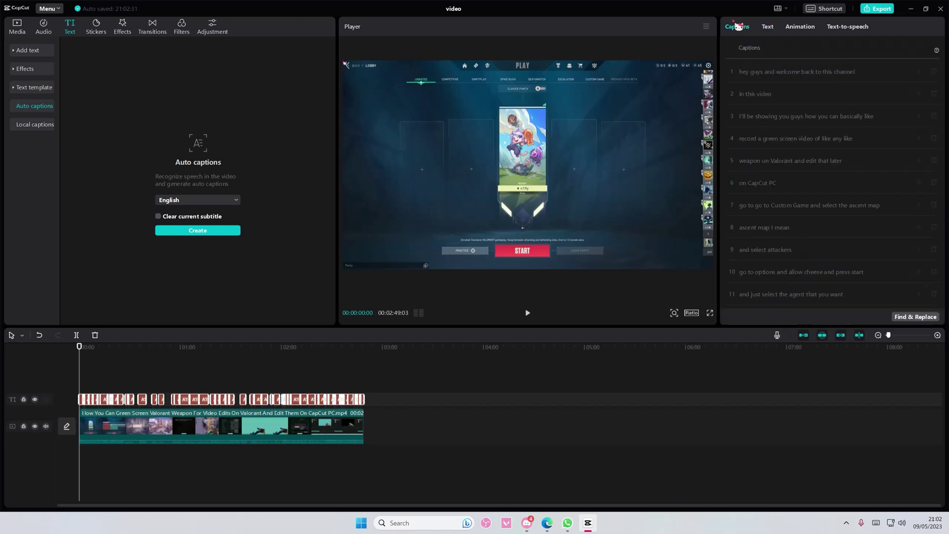
left_click(754, 80)
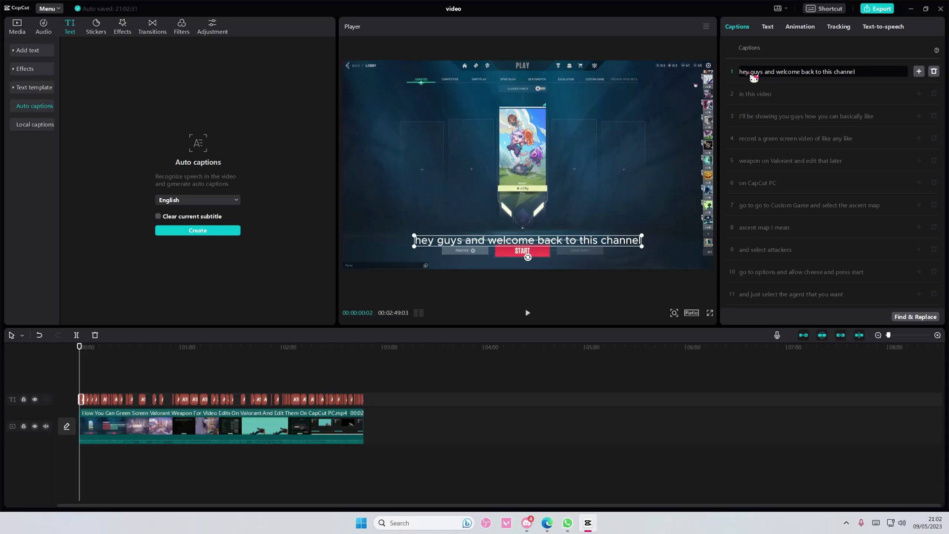
- Split 'hey', 'guys' and 'and' into their own one-word captions
key("Return")
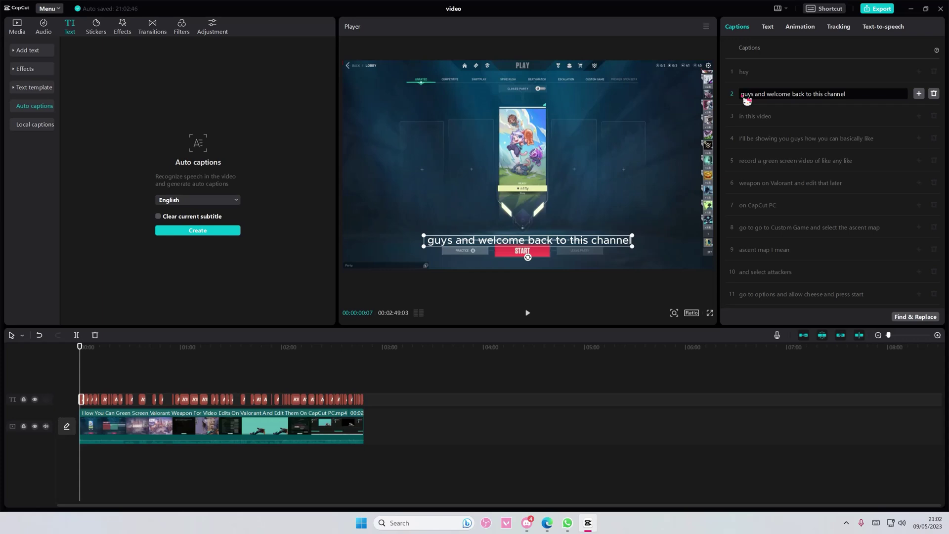
double_click(746, 97)
triple_click(758, 100)
left_click(757, 101)
key("BackSpace")
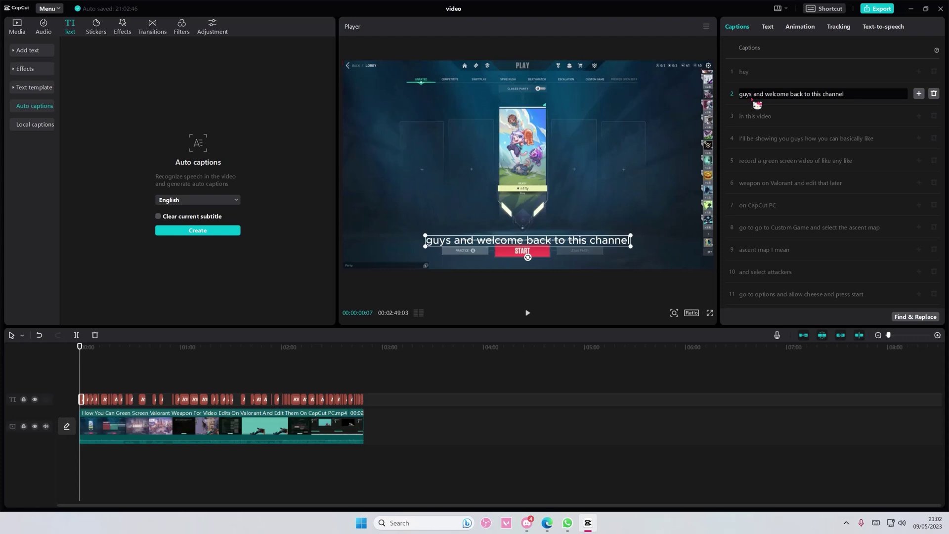
key("Return")
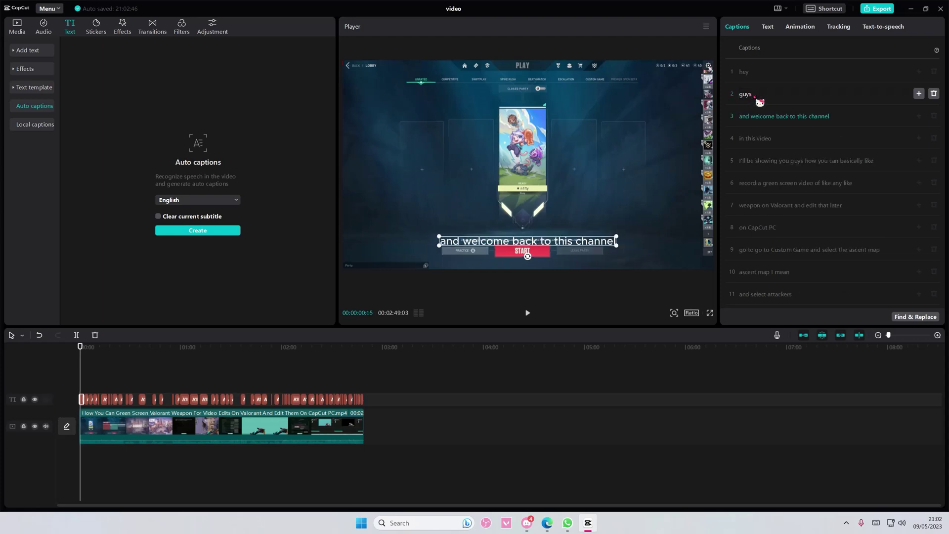
left_click(754, 118)
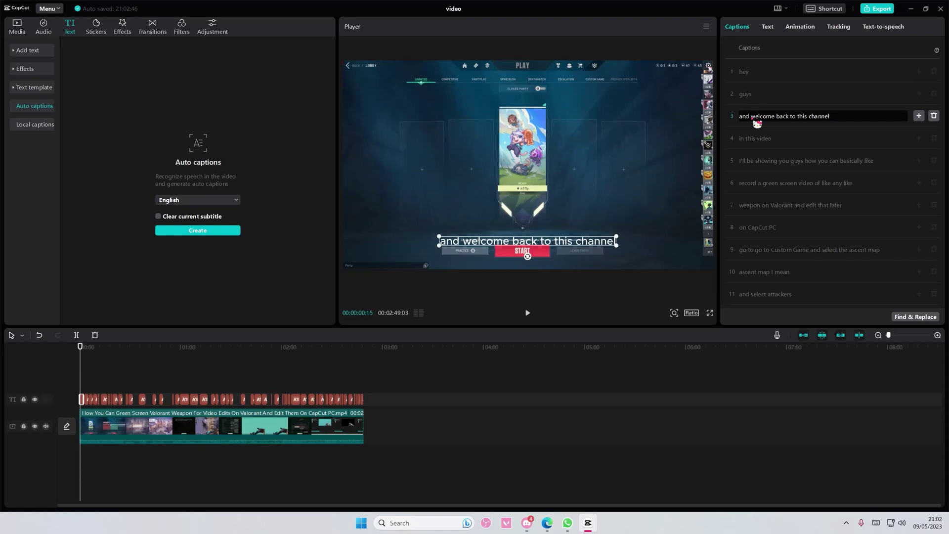
key("BackSpace")
key("Return")
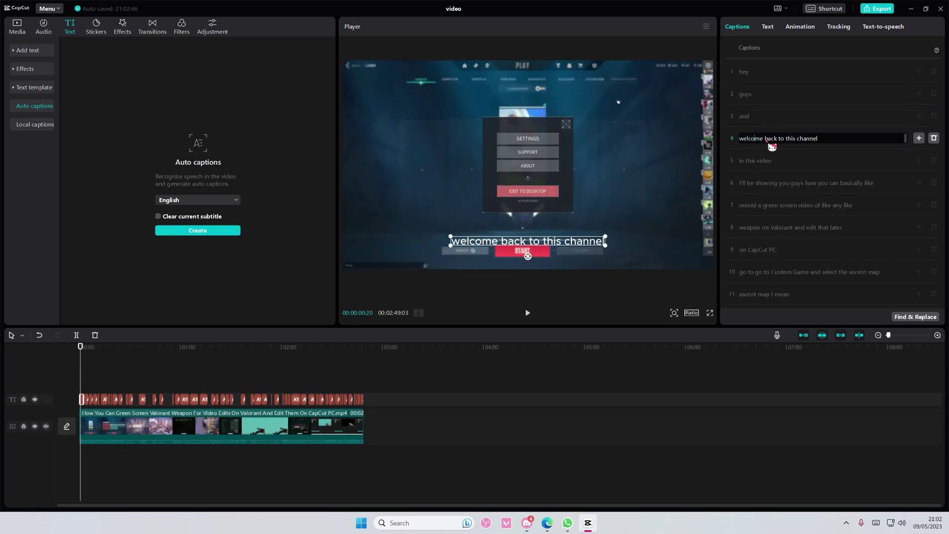
- Split 'welcome', 'back' and 'to' into separate one-word captions
left_click(766, 139)
key("BackSpace")
key("Return")
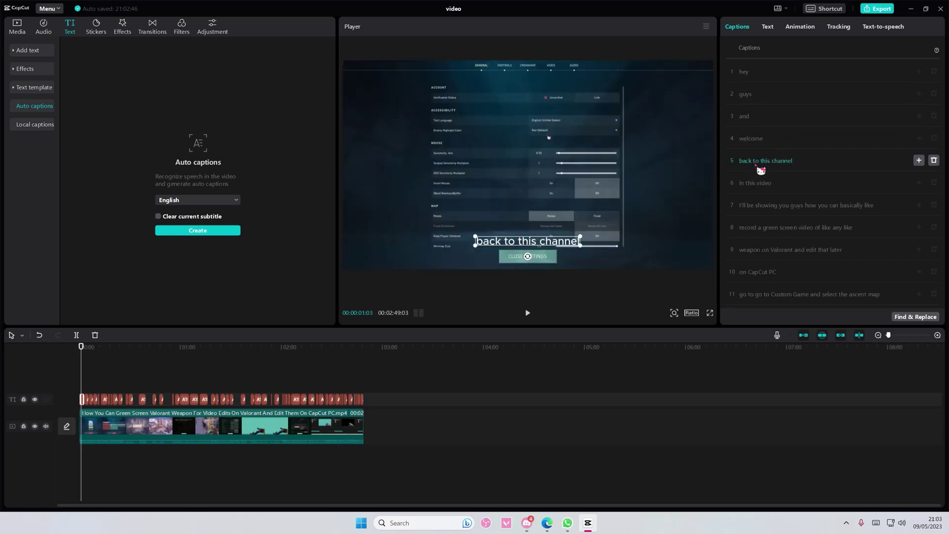
left_click(756, 162)
key("BackSpace")
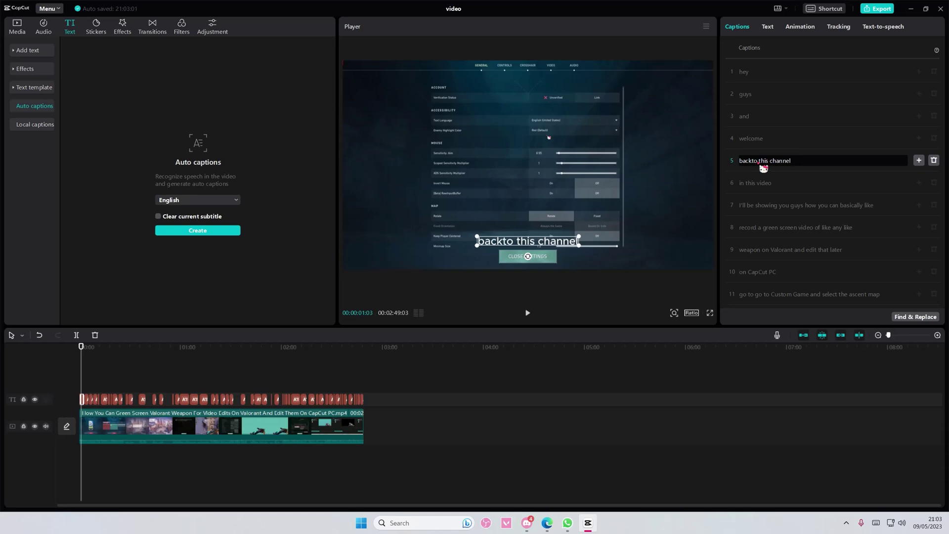
key("Return")
left_click(753, 186)
key("BackSpace")
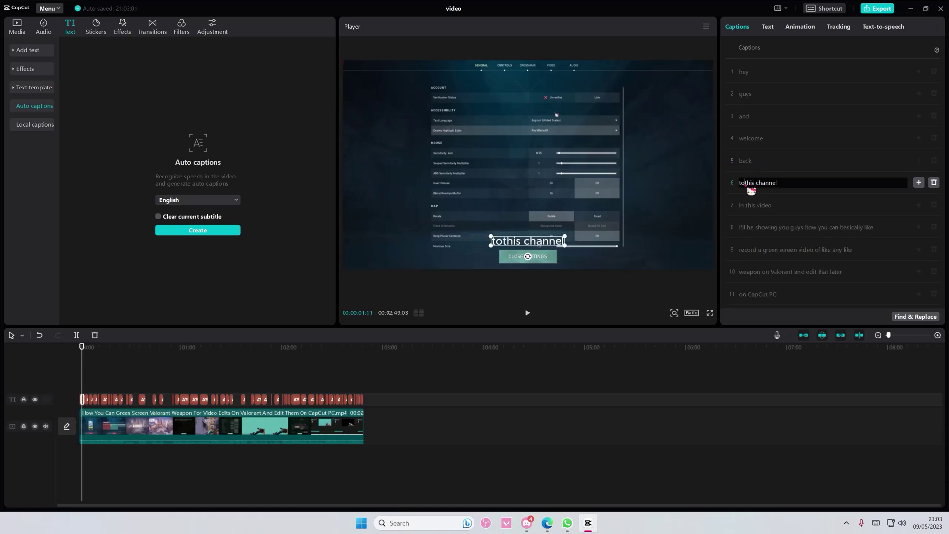
key("Return")
- Split 'this', 'channel', 'in', 'this' and 'video' into individual captions
left_click(756, 208)
key("BackSpace")
key("Return")
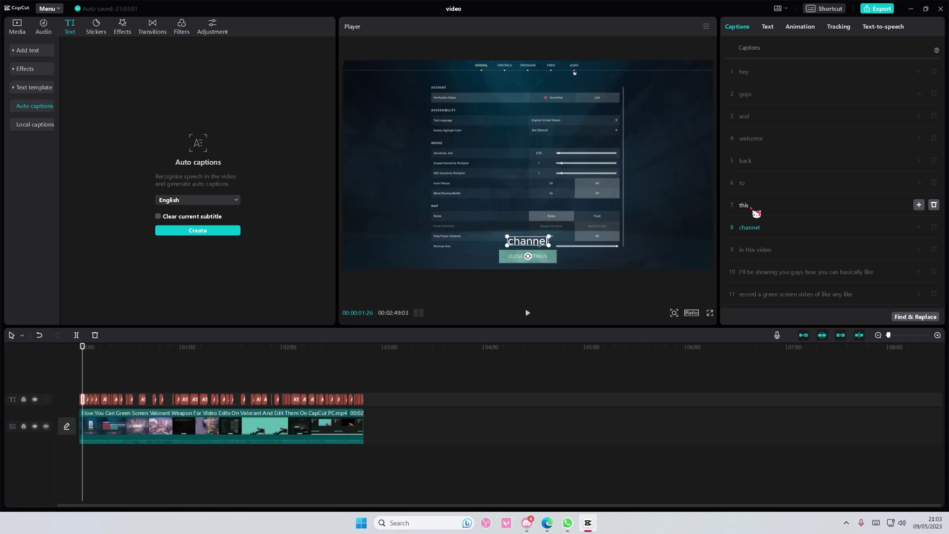
left_click(750, 208)
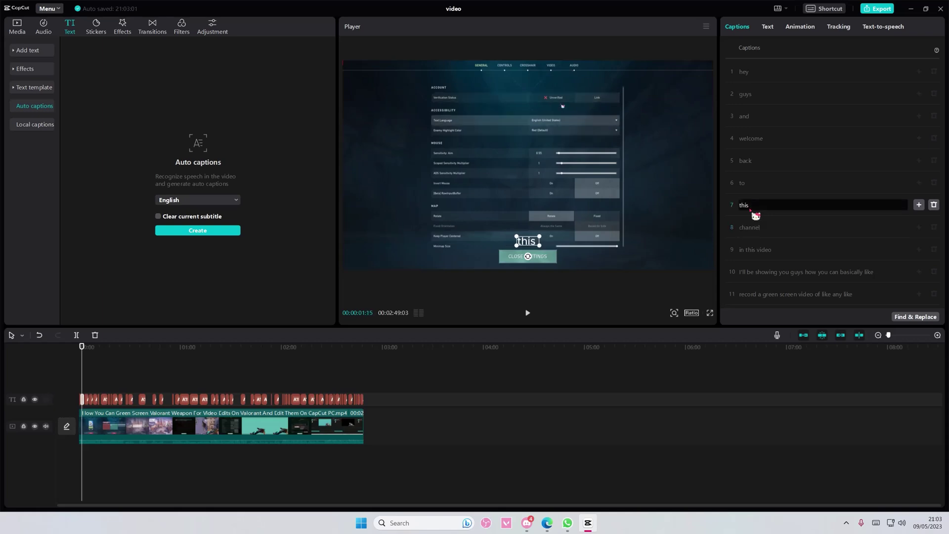
left_click(751, 246)
key("BackSpace")
key("Return")
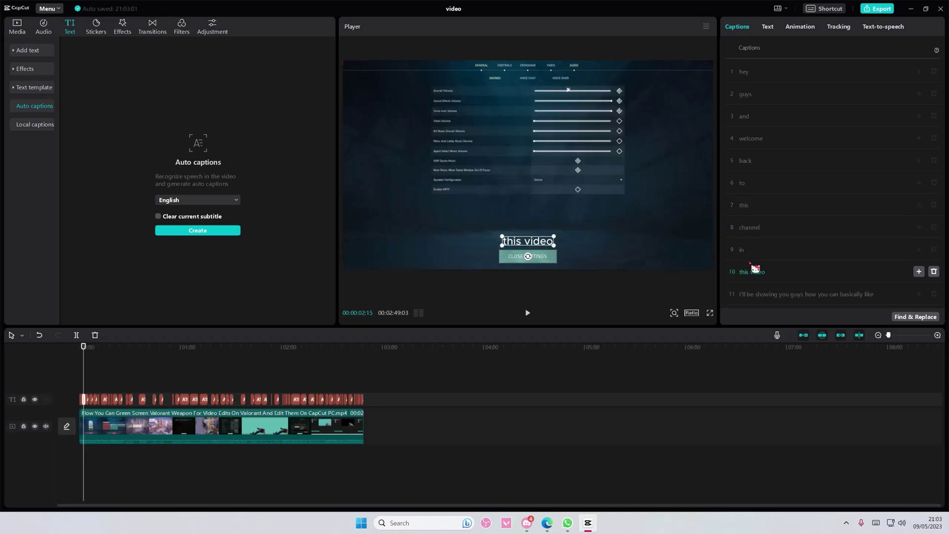
left_click(751, 272)
key("BackSpace")
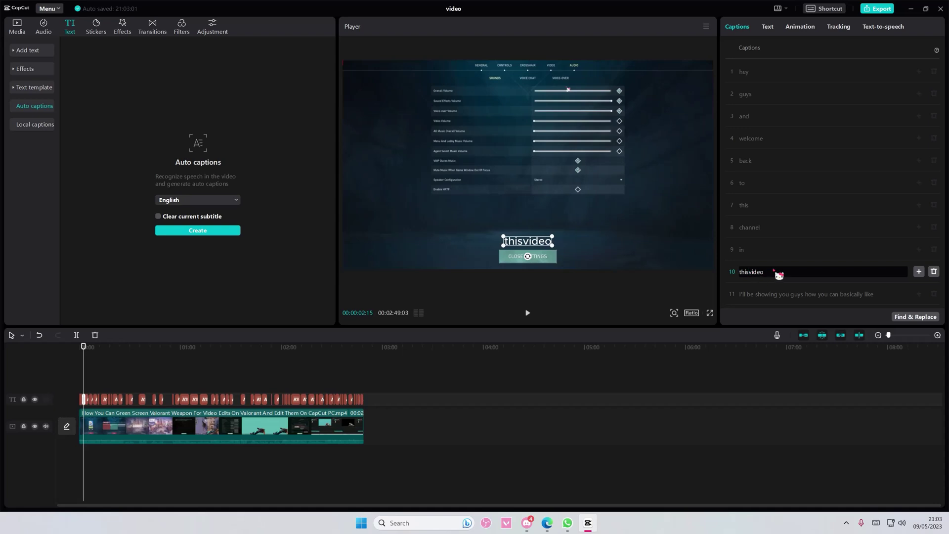
key("Return")
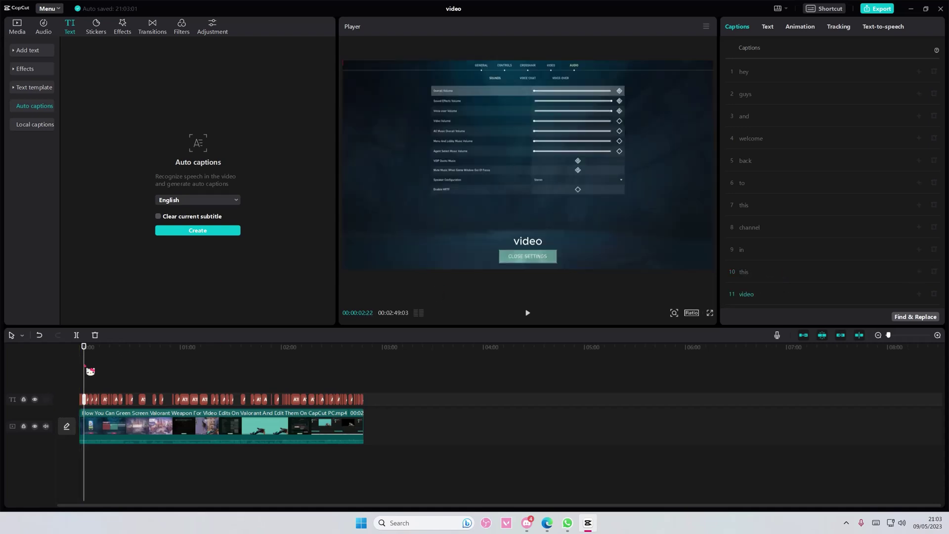
scroll(909, 344, "up", 1)
scroll(897, 339, "up", 1)
scroll(892, 342, "up", 1)
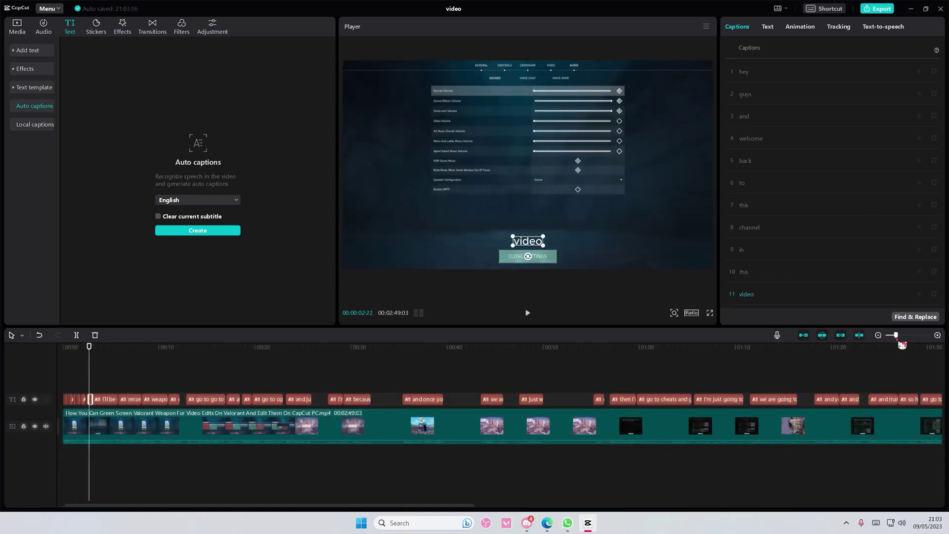
scroll(898, 343, "up", 1)
- With Apply to all ticked, apply the pink preset style from the 'hey' caption, then scrub to check
left_click(81, 368)
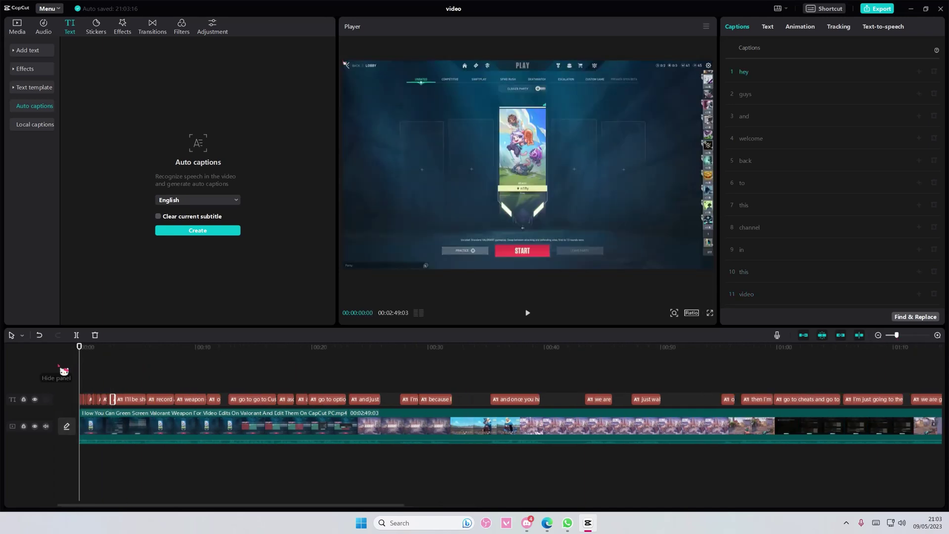
left_click(770, 26)
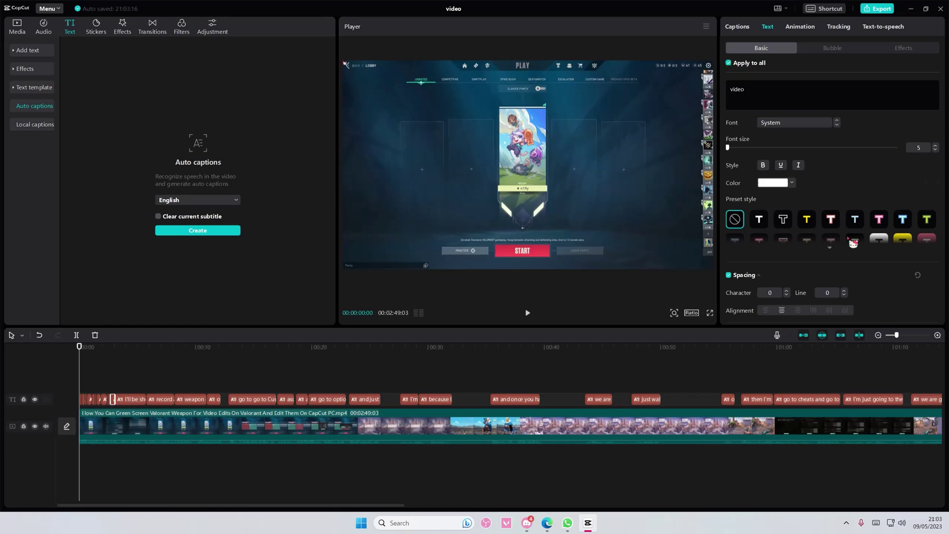
left_click(729, 64)
left_click_drag(897, 335, 905, 335)
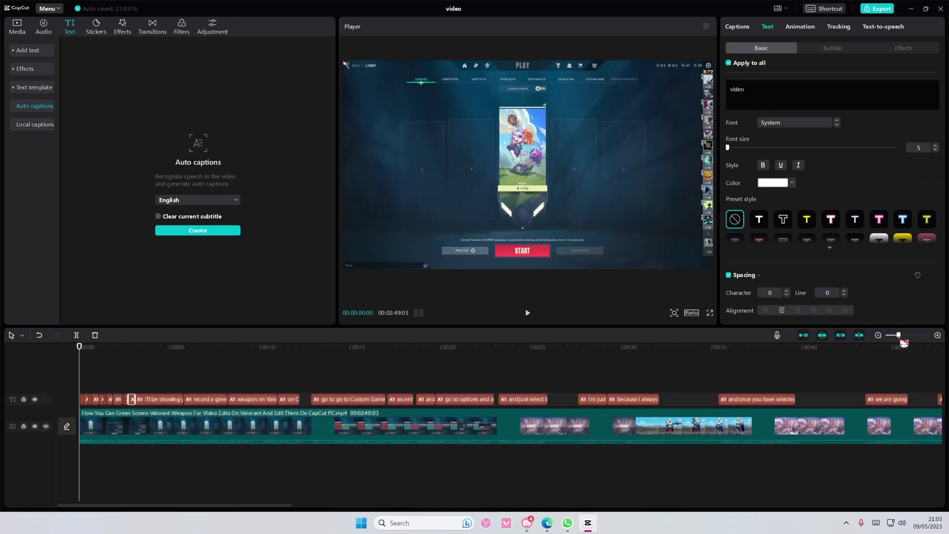
left_click(86, 399)
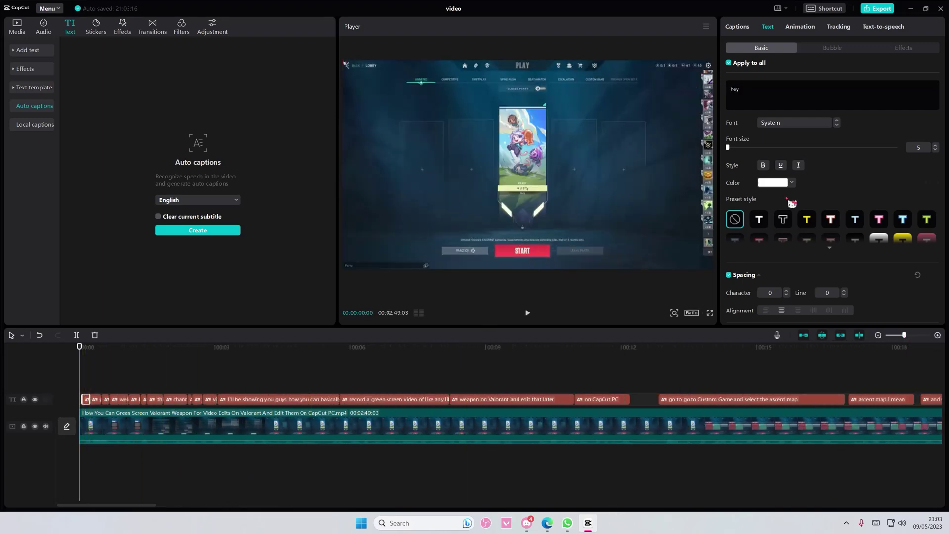
scroll(789, 199, "down", 1)
left_click(878, 186)
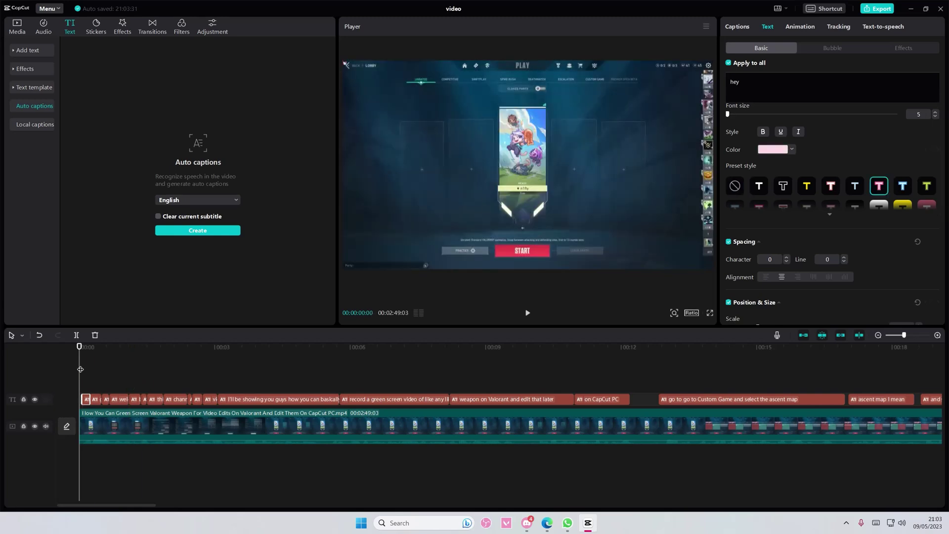
left_click(107, 373)
mouse_move(107, 373)
left_mouse_down()
mouse_move(229, 387)
mouse_move(132, 388)
left_mouse_up()
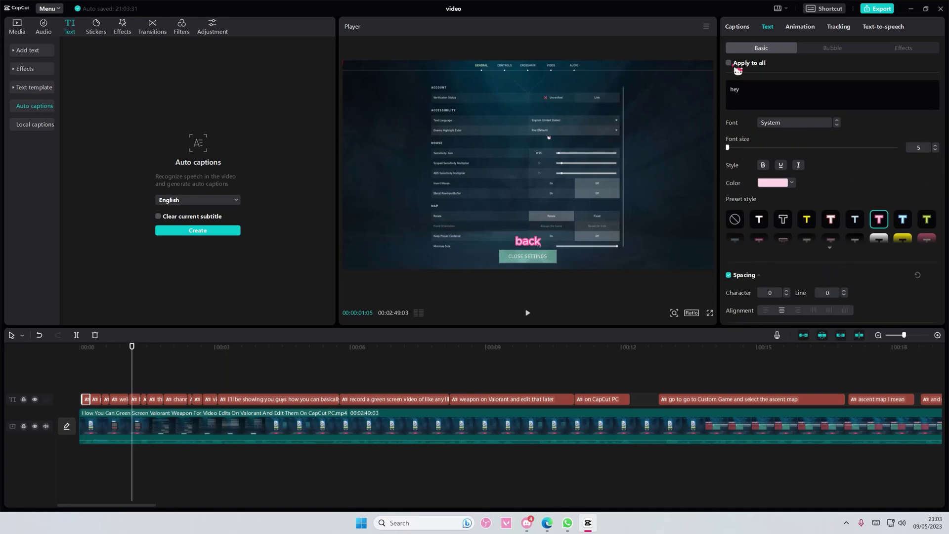
- Give 'guys' the yellow-green preset style and 'welcome' a different preset
left_click(99, 375)
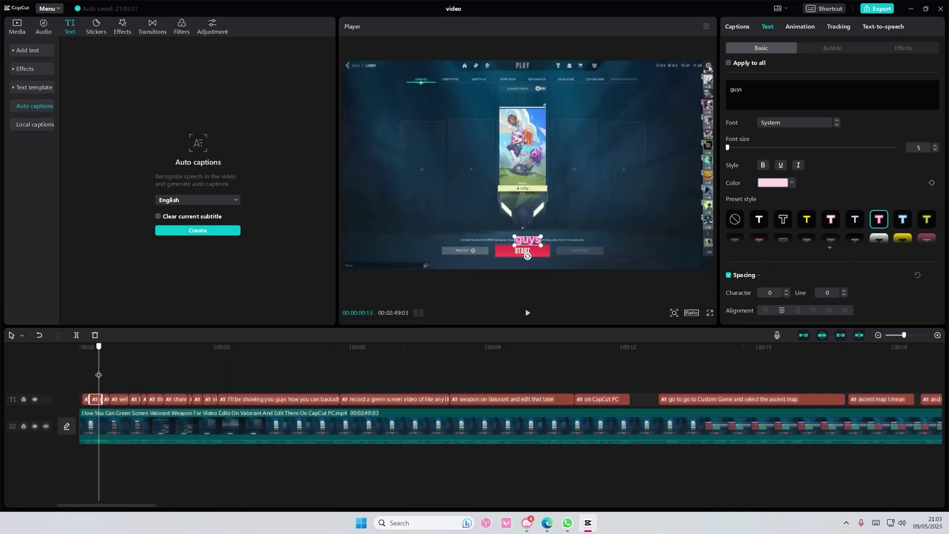
left_click(929, 187)
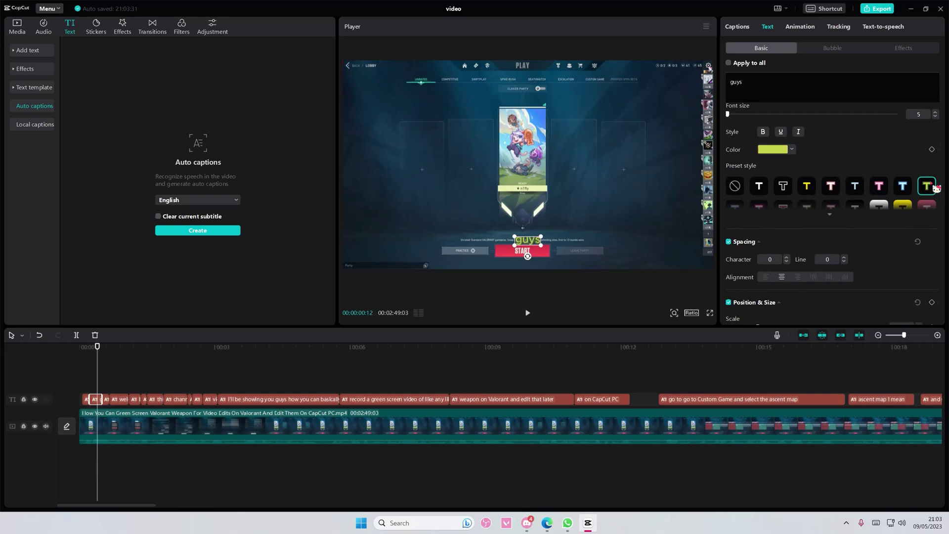
left_click(105, 399)
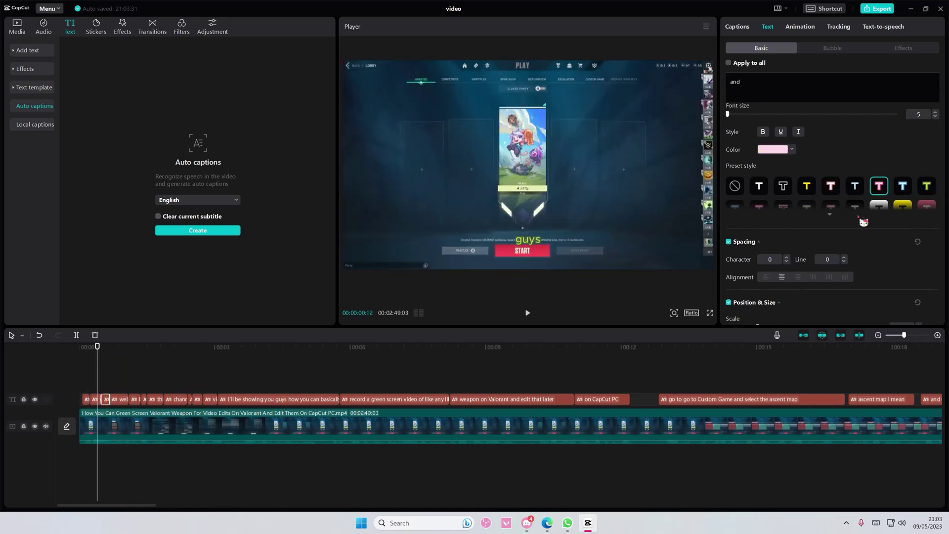
left_click(120, 399)
scroll(802, 188, "down", 1)
left_click(759, 175)
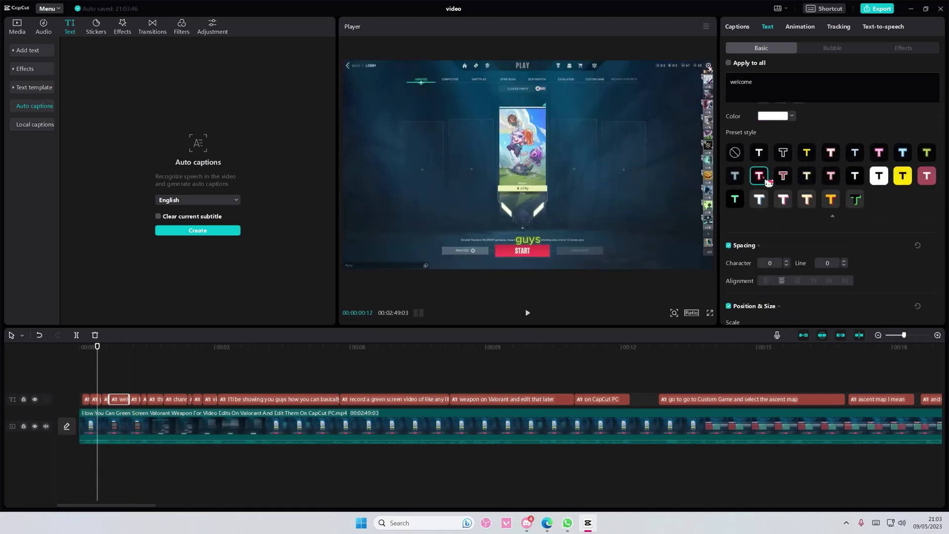
- Style 'this' with the green preset and 'channel' light blue, then mute the video track
left_click(138, 400)
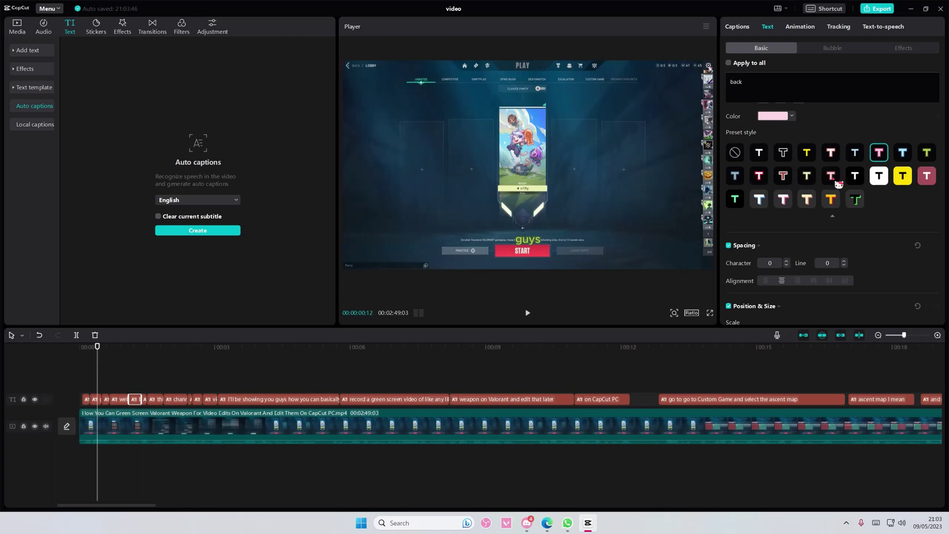
left_click(156, 399)
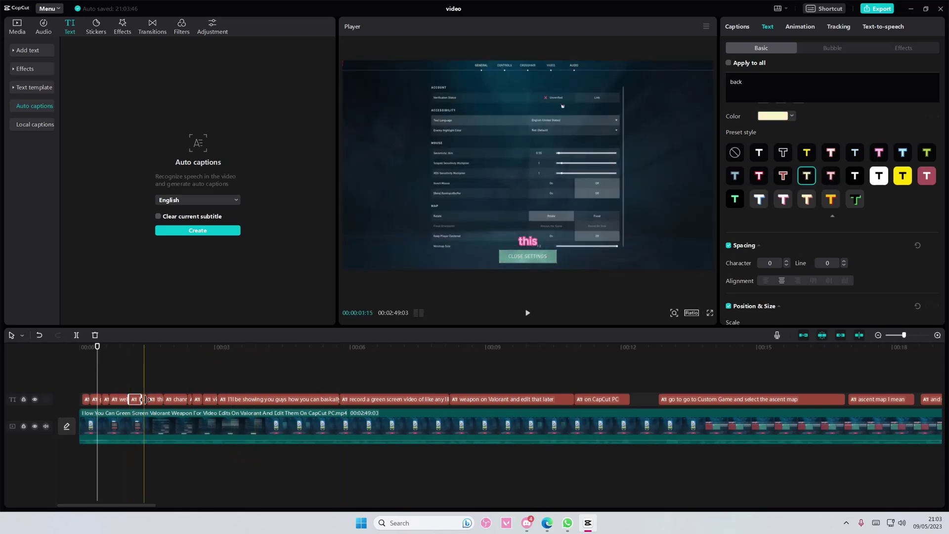
left_click(926, 152)
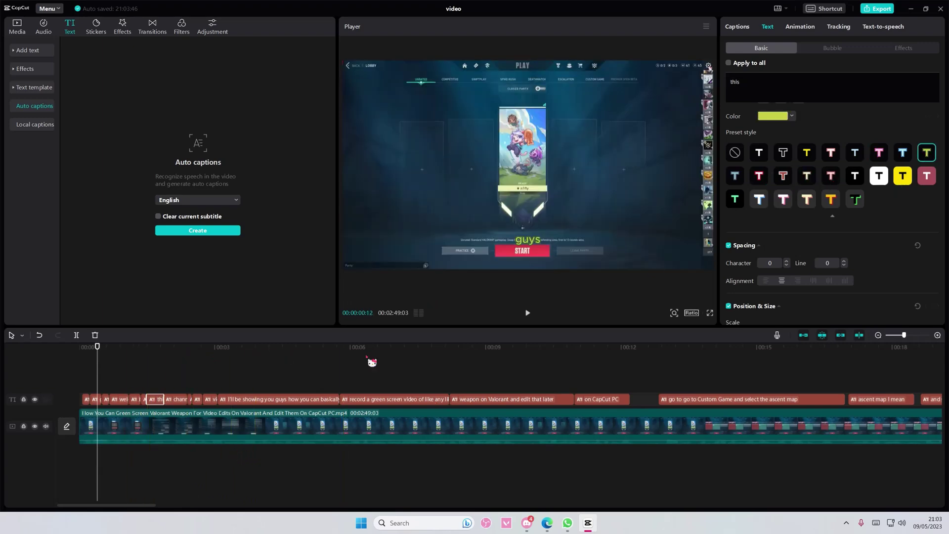
left_click(179, 399)
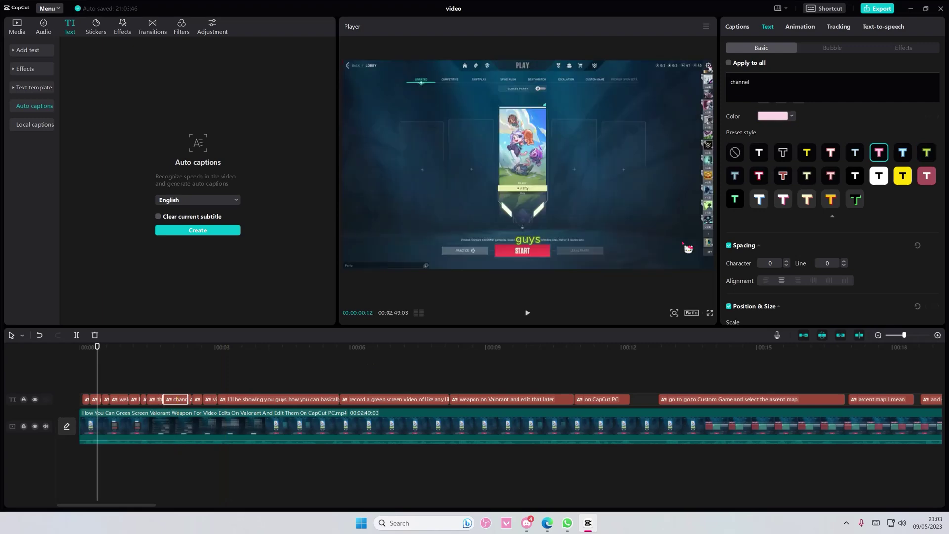
left_click(903, 151)
left_click(82, 364)
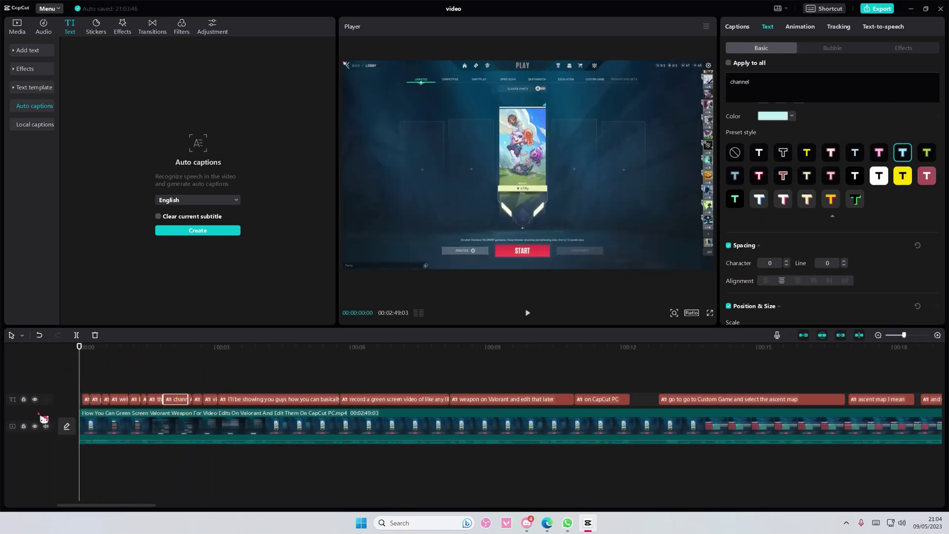
left_click(45, 426)
- Preview the multicolored word captions by playing the video from the beginning, then stop
left_click(79, 364)
left_click(90, 378)
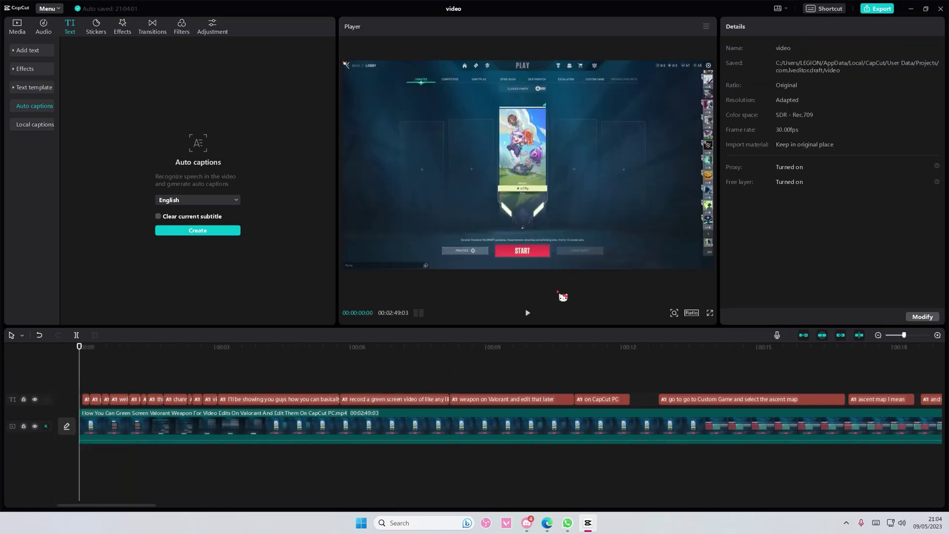
left_click(529, 315)
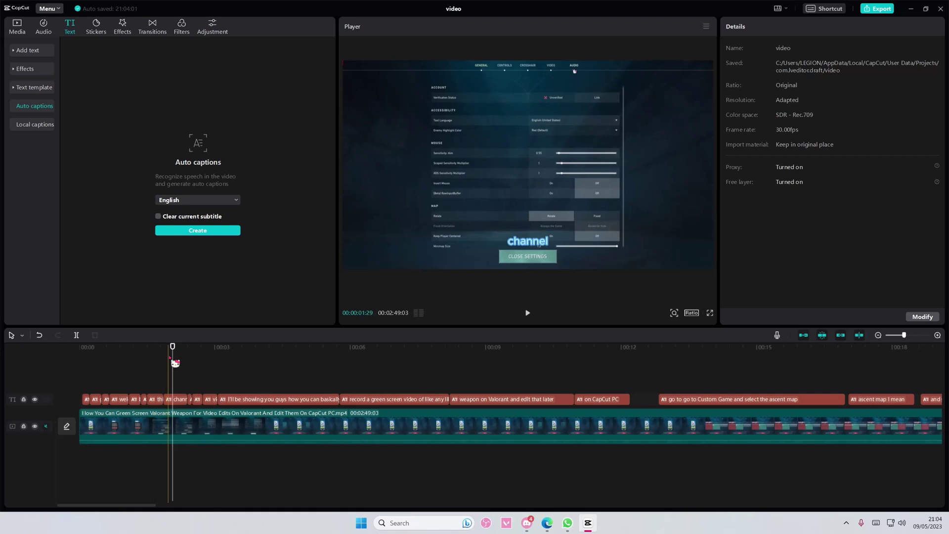
left_click(46, 364)
left_click(528, 313)
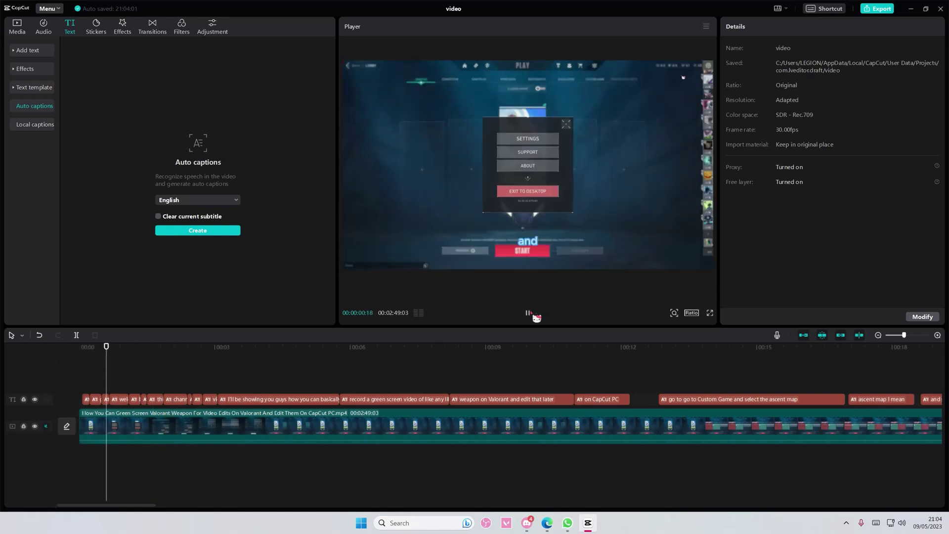
left_click(529, 314)
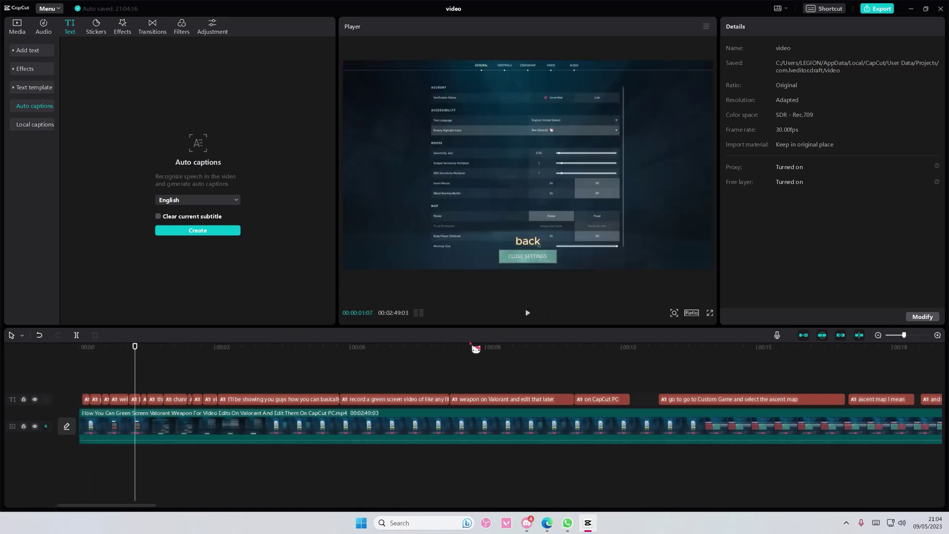